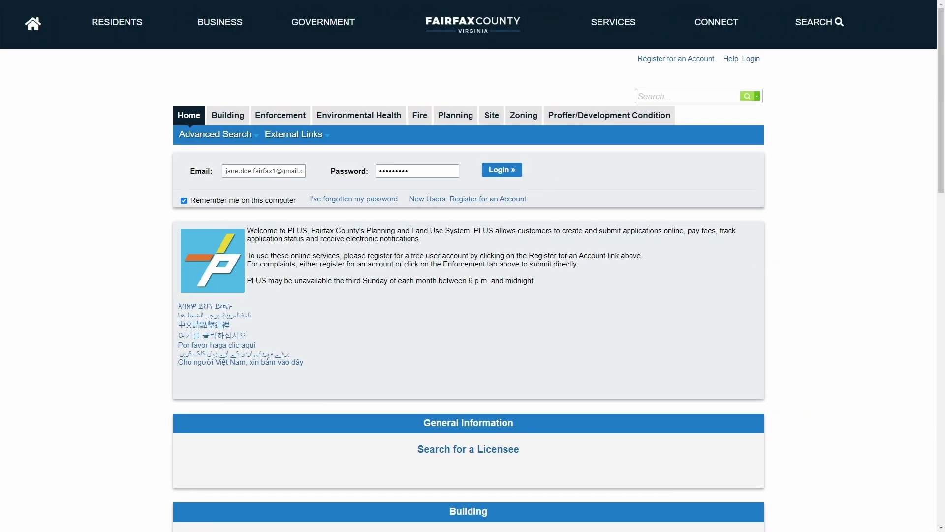
- Log in to the PLUS account with the entered email and password
{"action": "left_click", "coordinate": [495, 173]}
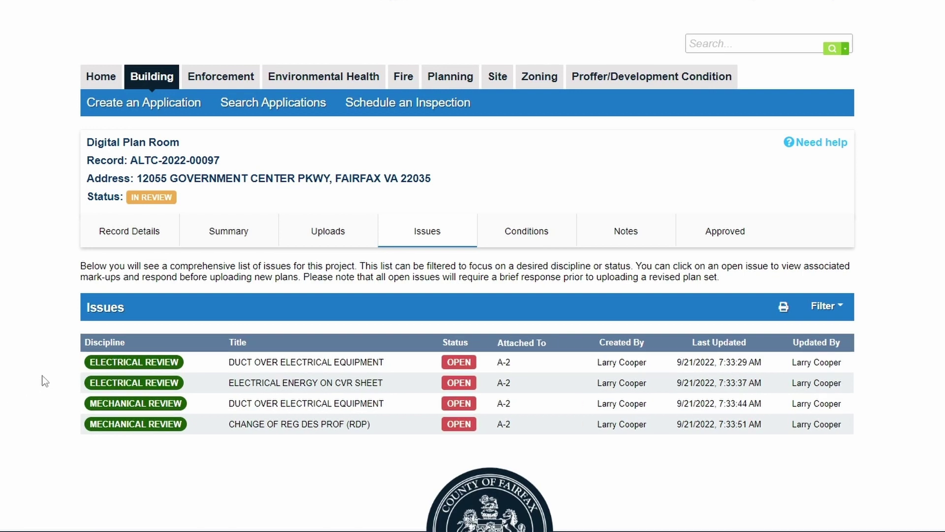
- Open the first issue, DUCT OVER ELECTRICAL EQUIPMENT, on plan sheet A-2
{"action": "left_click", "coordinate": [207, 362]}
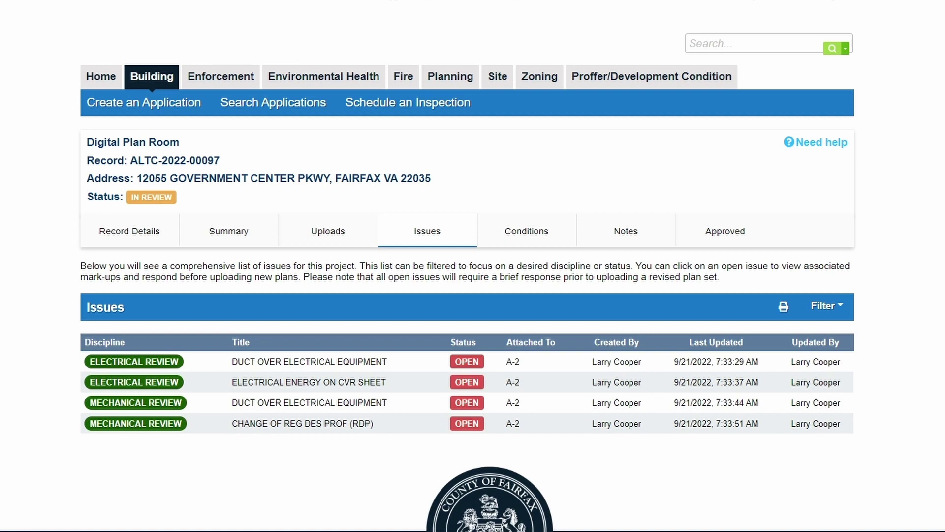
{"action": "left_click", "coordinate": [106, 343]}
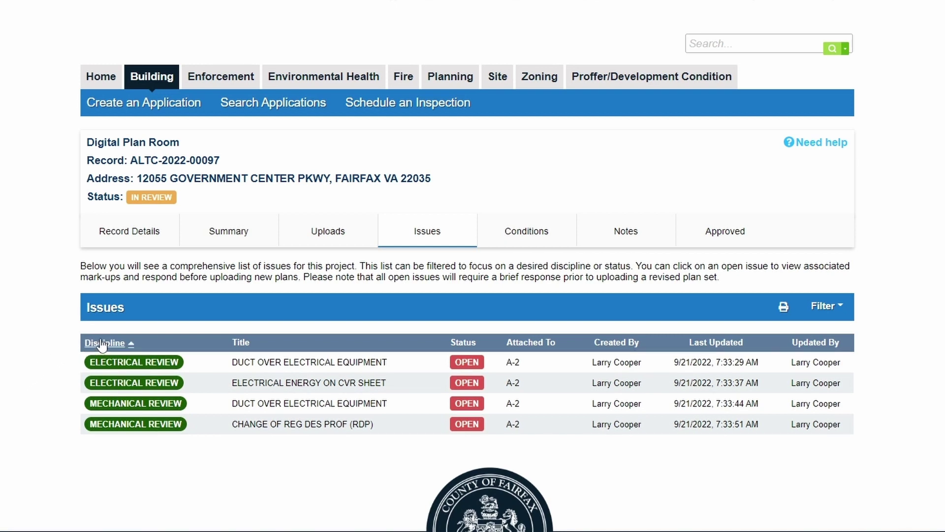
{"action": "left_click", "coordinate": [126, 343]}
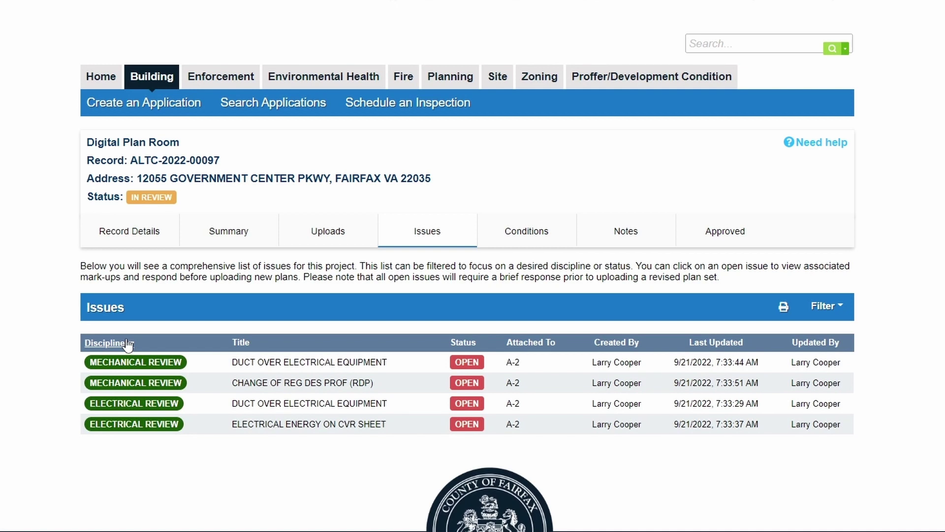
{"action": "left_click", "coordinate": [126, 343]}
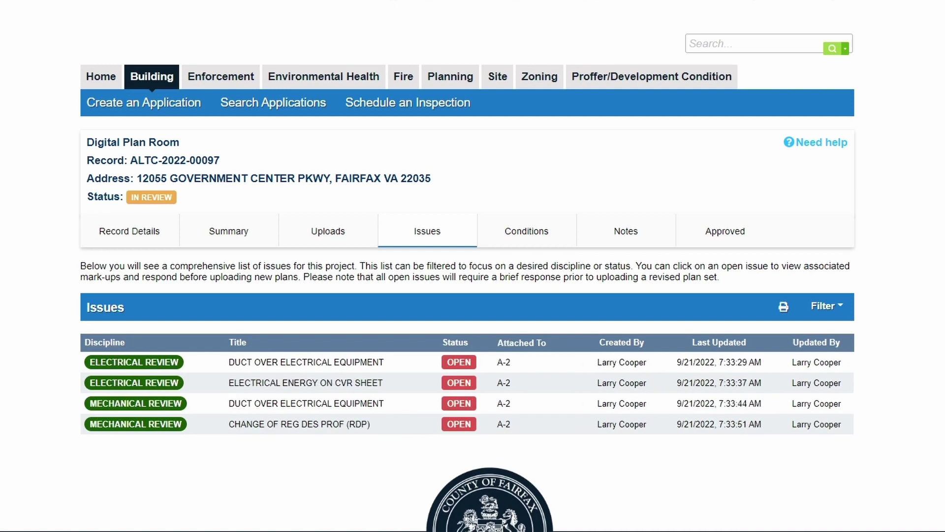
{"action": "left_click", "coordinate": [842, 307]}
{"action": "left_click", "coordinate": [750, 389]}
{"action": "scroll", "coordinate": [758, 450], "scroll_direction": "down", "scroll_amount": 6}
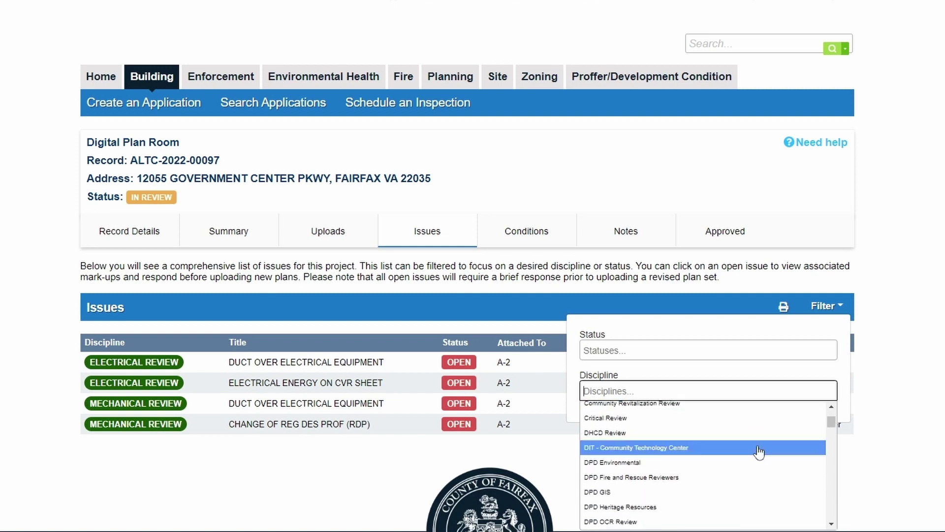
{"action": "scroll", "coordinate": [758, 450], "scroll_direction": "down", "scroll_amount": 5}
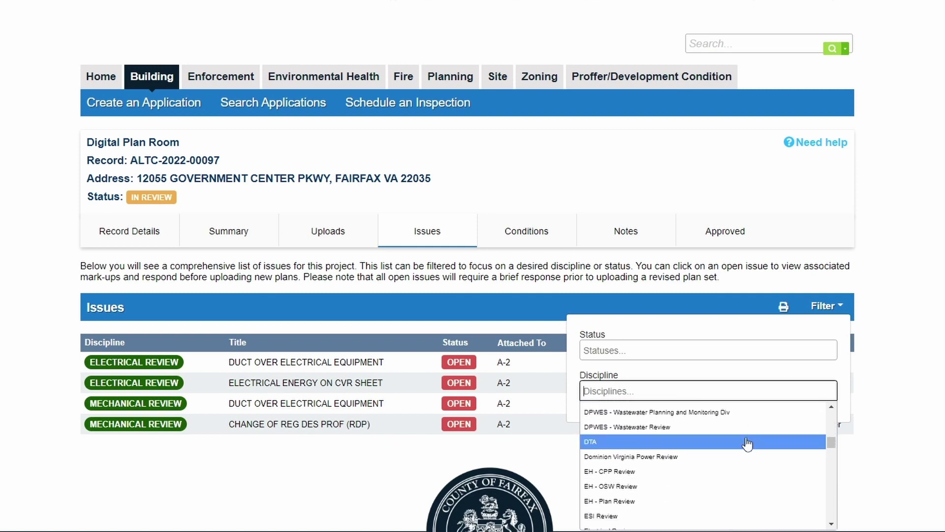
{"action": "left_click", "coordinate": [628, 471]}
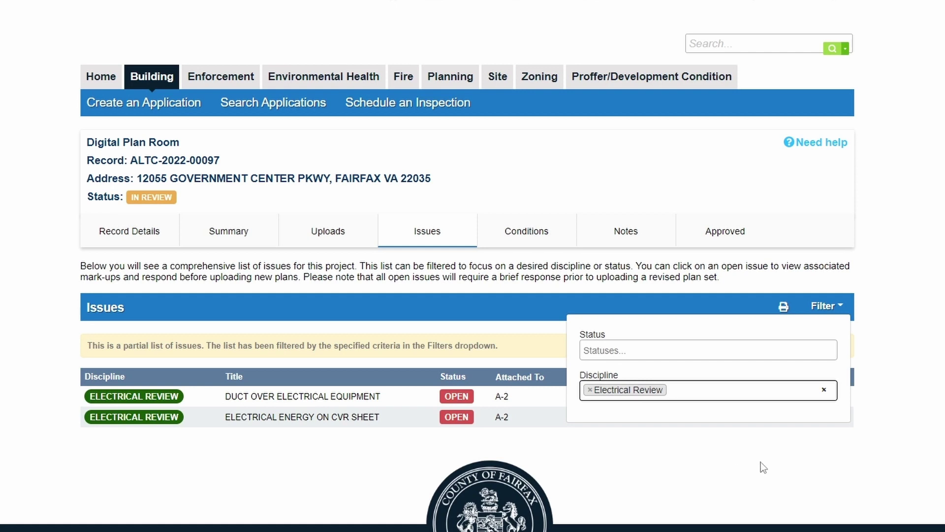
{"action": "left_click", "coordinate": [783, 307]}
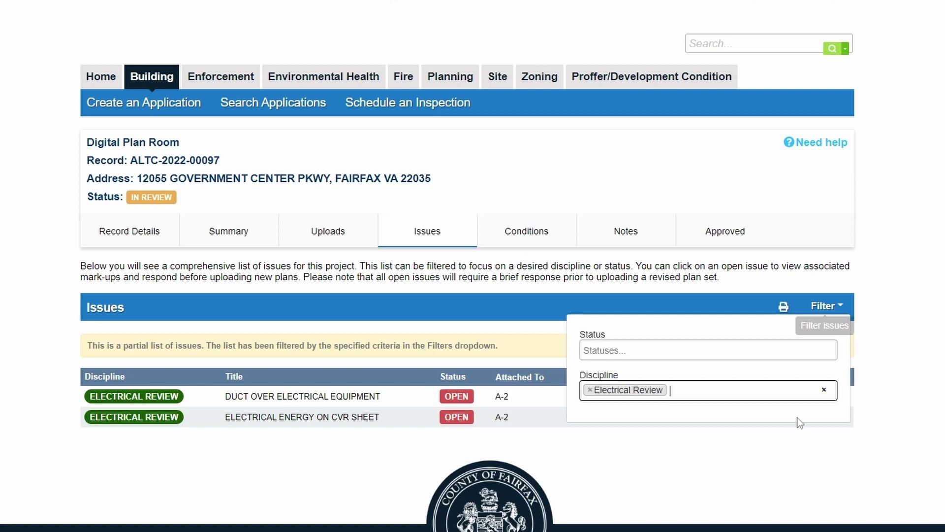
{"action": "left_click", "coordinate": [825, 391]}
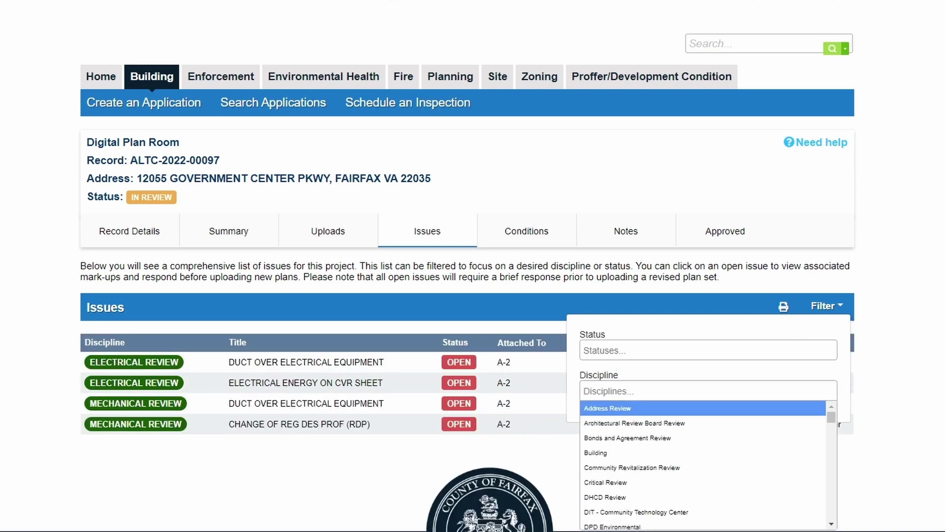
{"action": "key", "text": "Escape"}
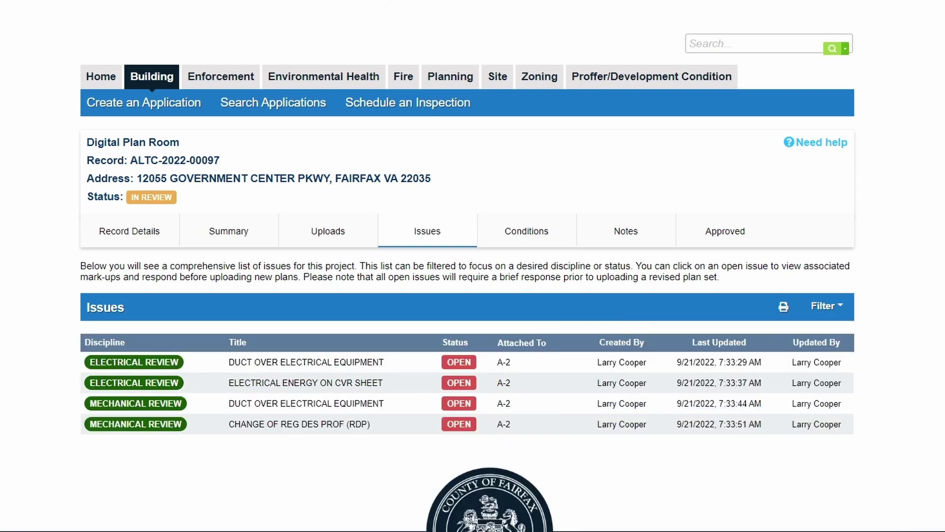
- Print the record's full issues list
{"action": "left_click", "coordinate": [783, 307]}
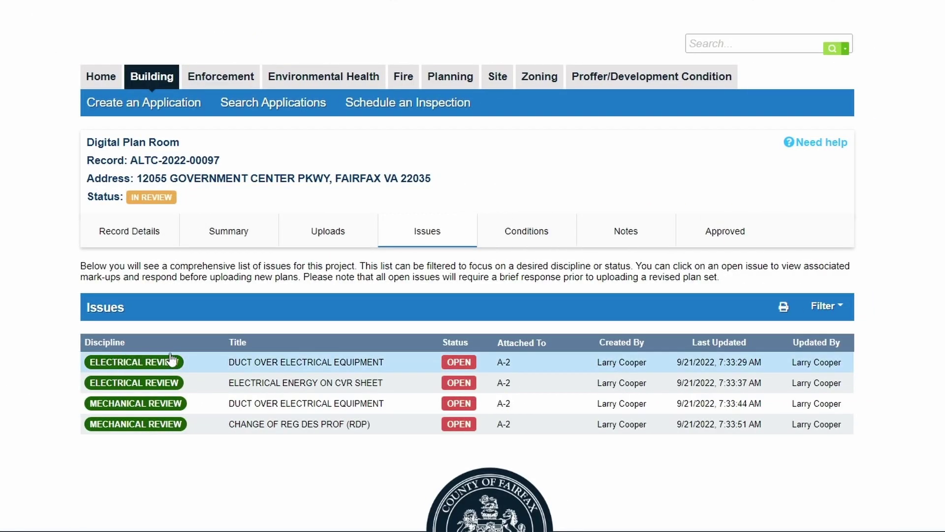
- Open the first Electrical Review issue on sheet A-2 in the viewer
{"action": "left_click", "coordinate": [206, 362]}
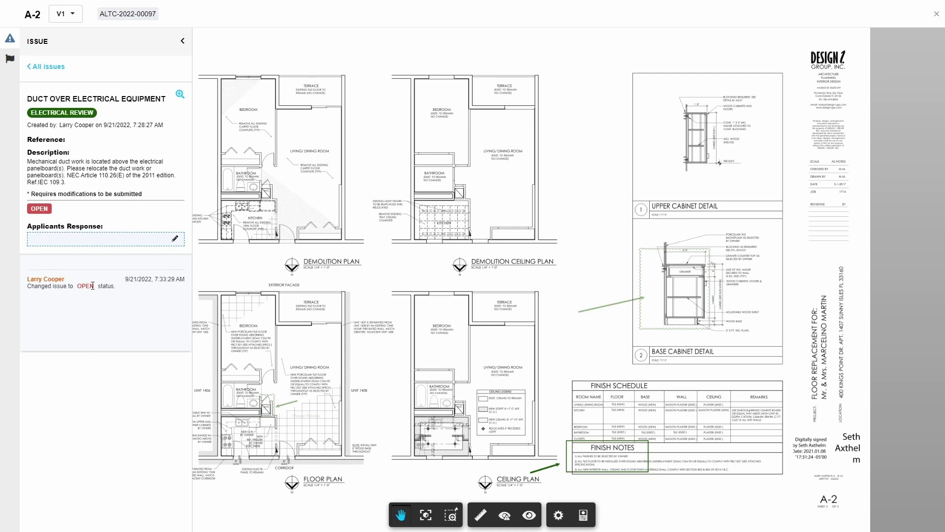
- Enter the applicant response 'Demo response.' on the duct issue and save it
{"action": "left_click", "coordinate": [95, 242]}
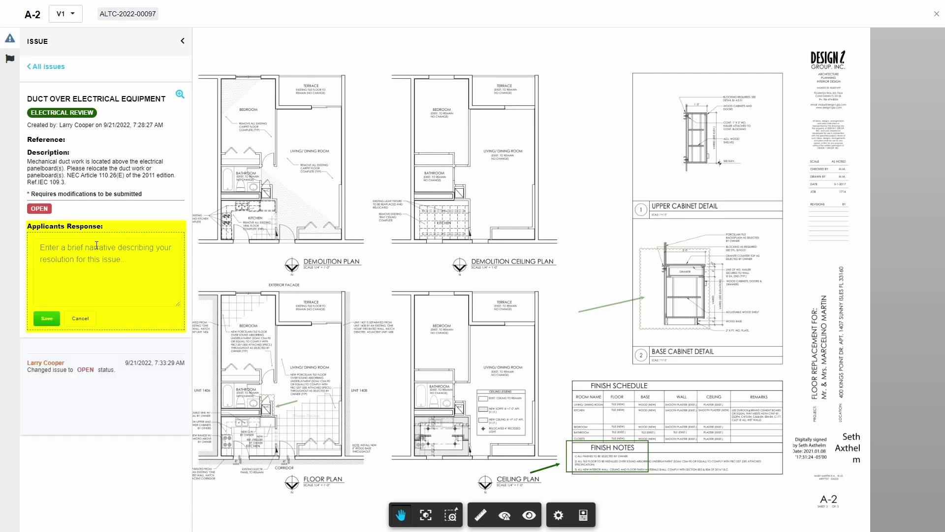
{"action": "left_click", "coordinate": [91, 251]}
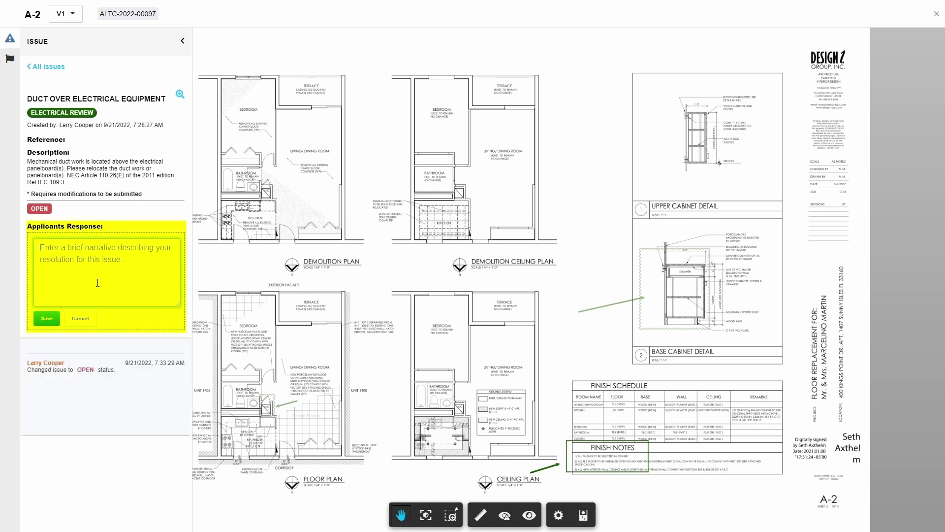
{"action": "type", "text": "Dem"}
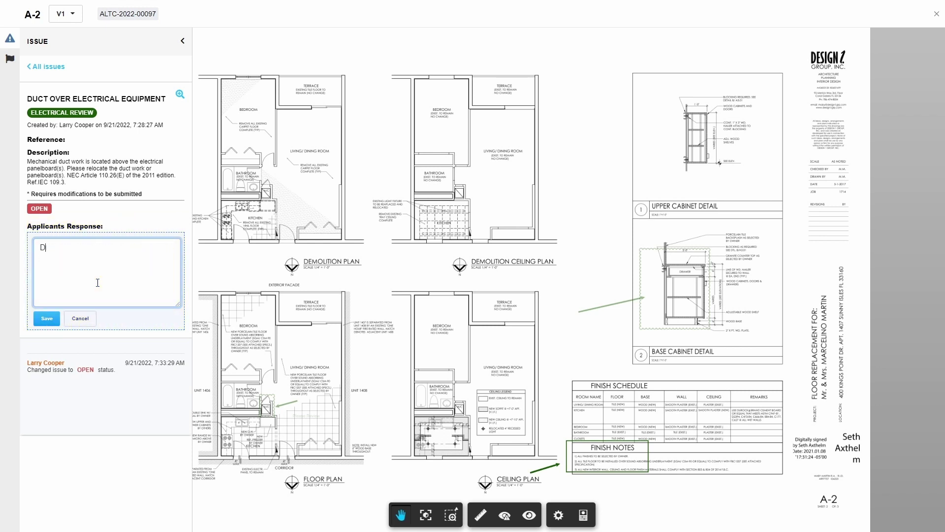
{"action": "type", "text": "o response."}
{"action": "left_click", "coordinate": [47, 320]}
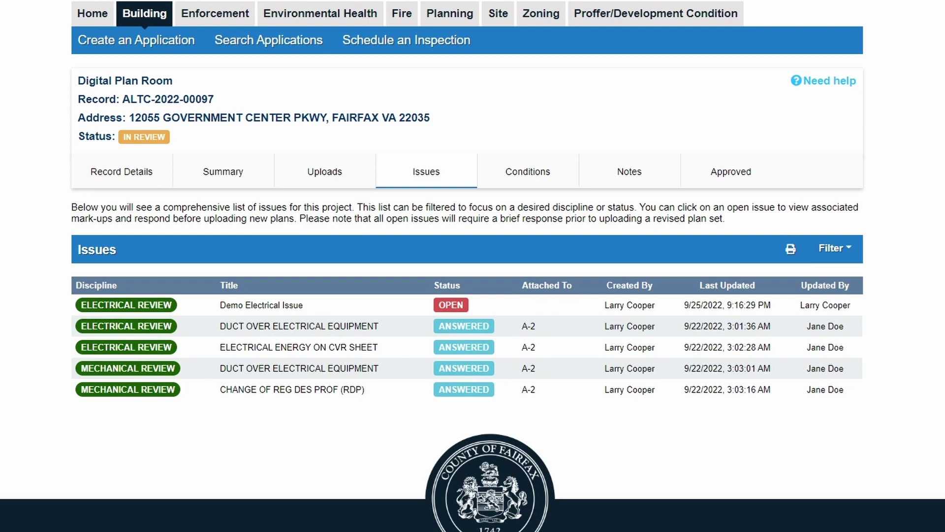
- Save the reply 'This is a demo response to this open issue.' on the Demo Electrical Issue
{"action": "left_click", "coordinate": [274, 306]}
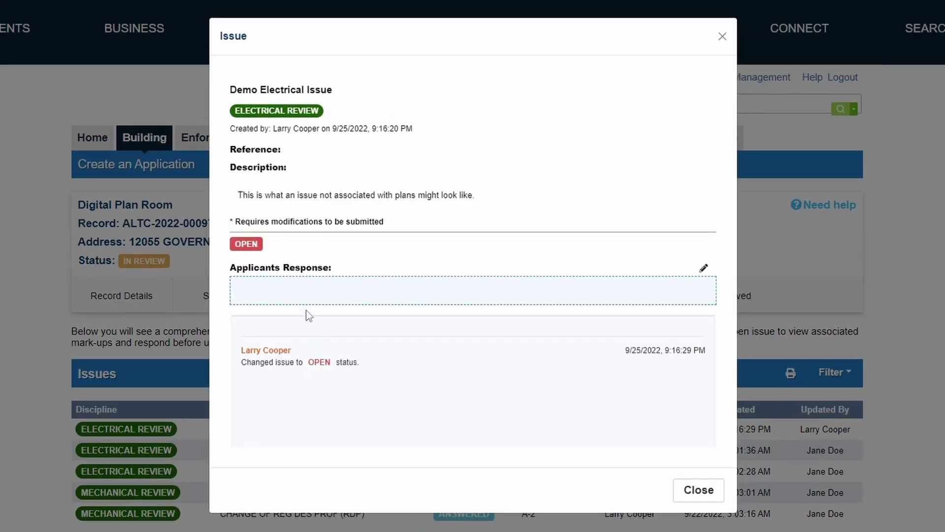
{"action": "left_click", "coordinate": [302, 294]}
{"action": "scroll", "coordinate": [305, 283], "scroll_direction": "down", "scroll_amount": 3}
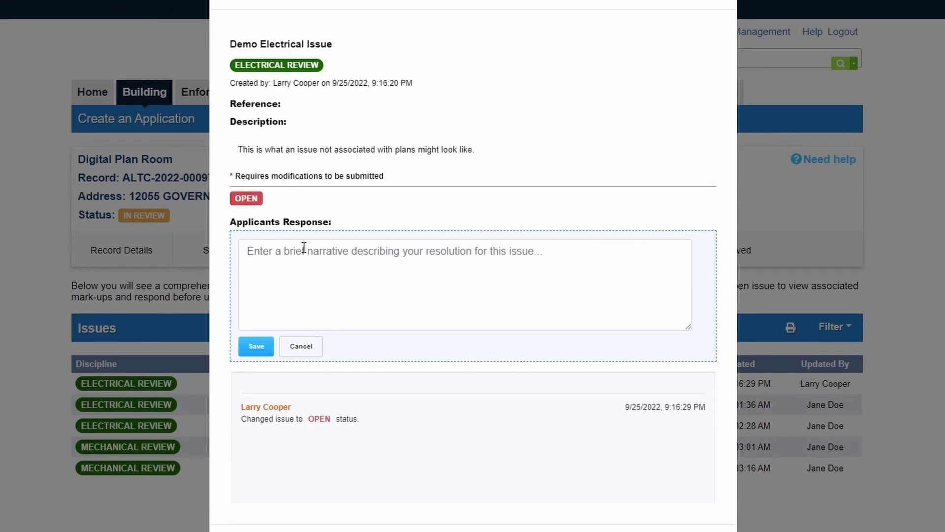
{"action": "left_click", "coordinate": [291, 208]}
{"action": "type", "text": "Th"}
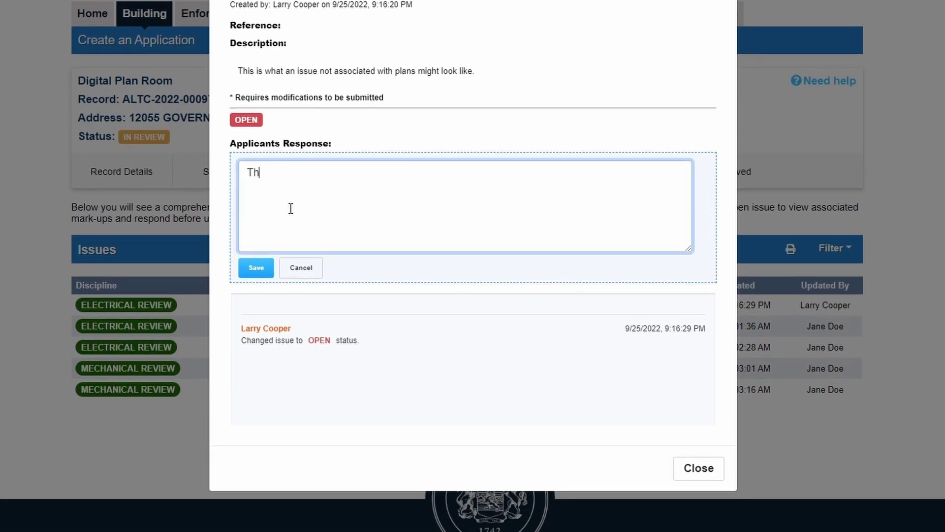
{"action": "type", "text": "is is a demo response "}
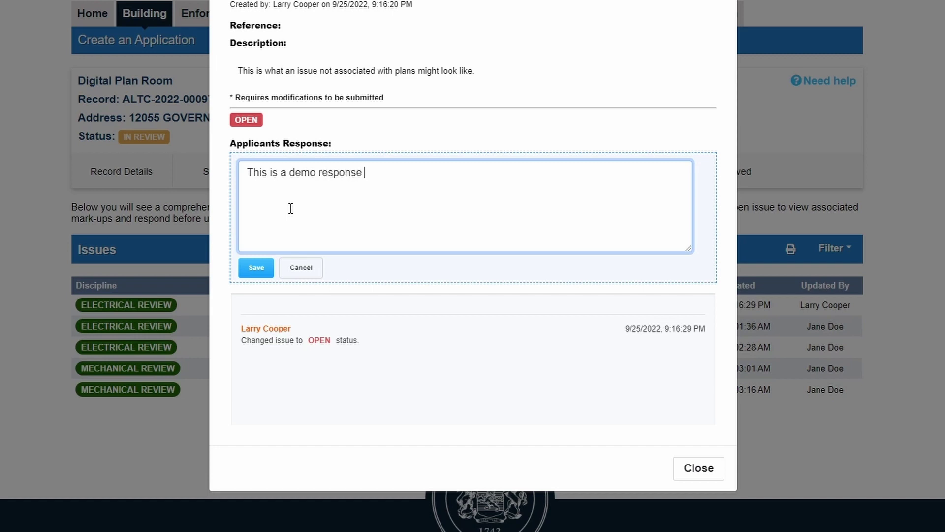
{"action": "type", "text": "to this open issue."}
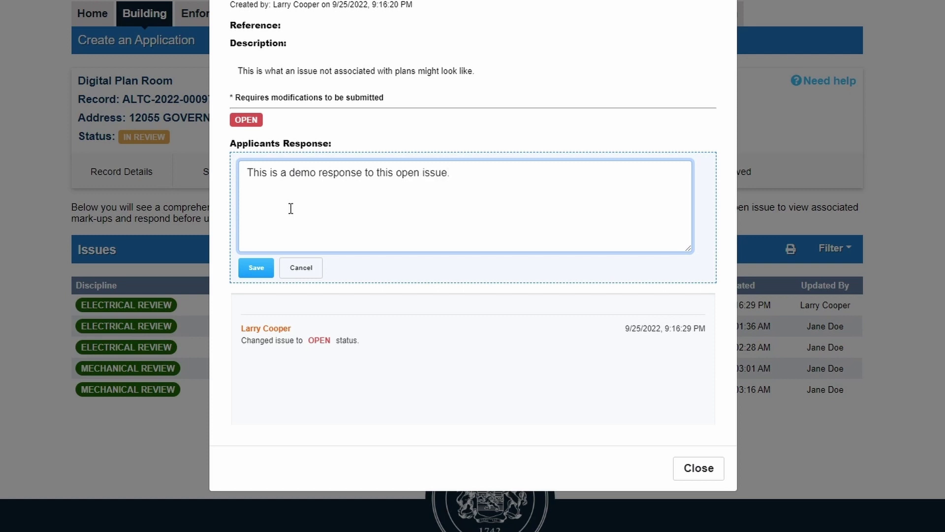
{"action": "left_click", "coordinate": [256, 267]}
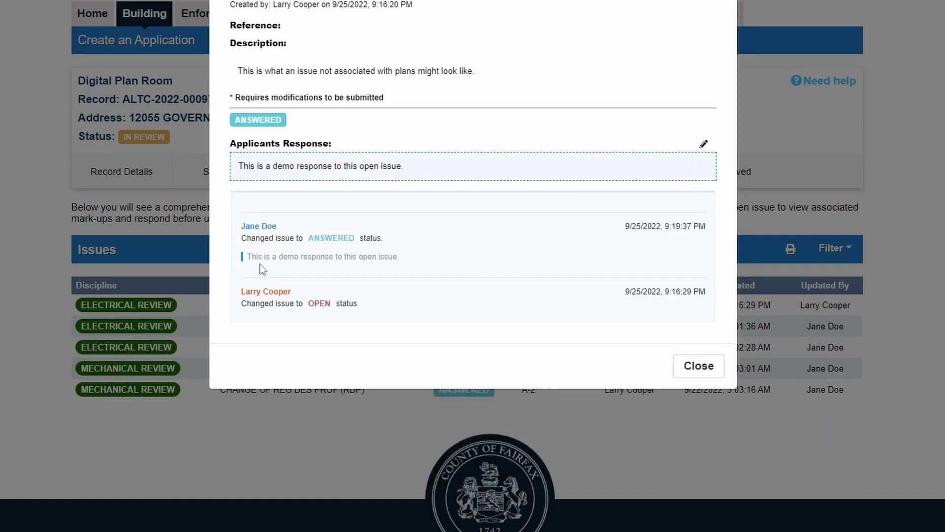
{"action": "left_click", "coordinate": [699, 368]}
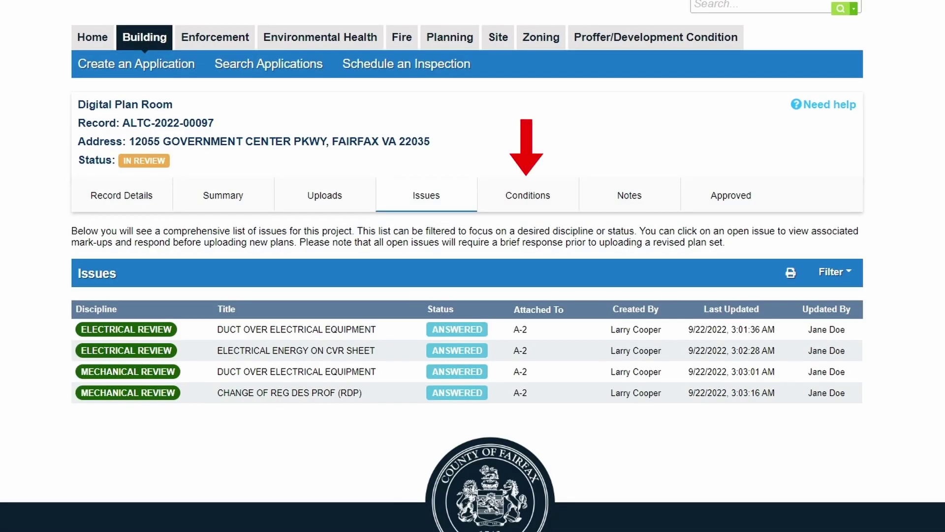
- From the Conditions tab, open the 'Update before approval occurs' condition on sheet A-2
{"action": "left_click", "coordinate": [531, 201]}
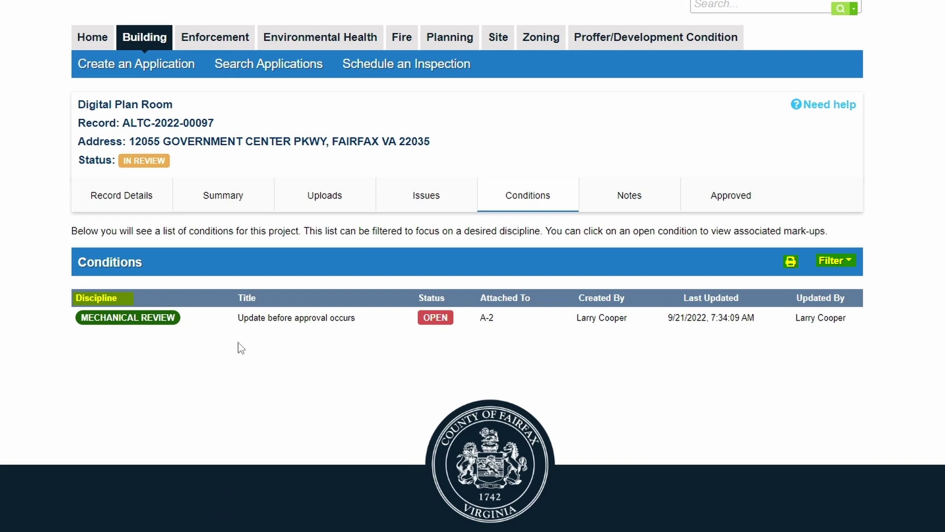
{"action": "left_click", "coordinate": [244, 325]}
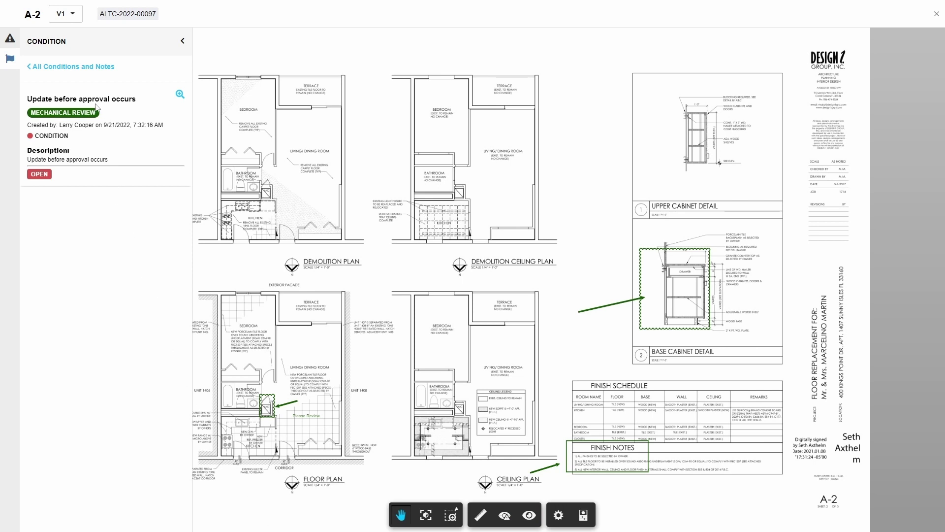
- View the sheet's note, then show the record's Notes list with 'Please call the office after reviewing'
{"action": "left_click", "coordinate": [64, 67]}
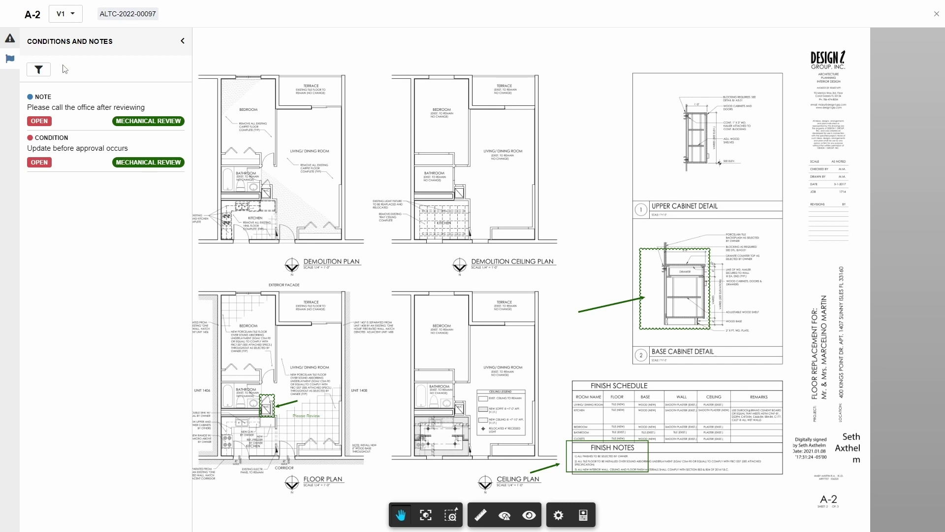
{"action": "left_click", "coordinate": [86, 123]}
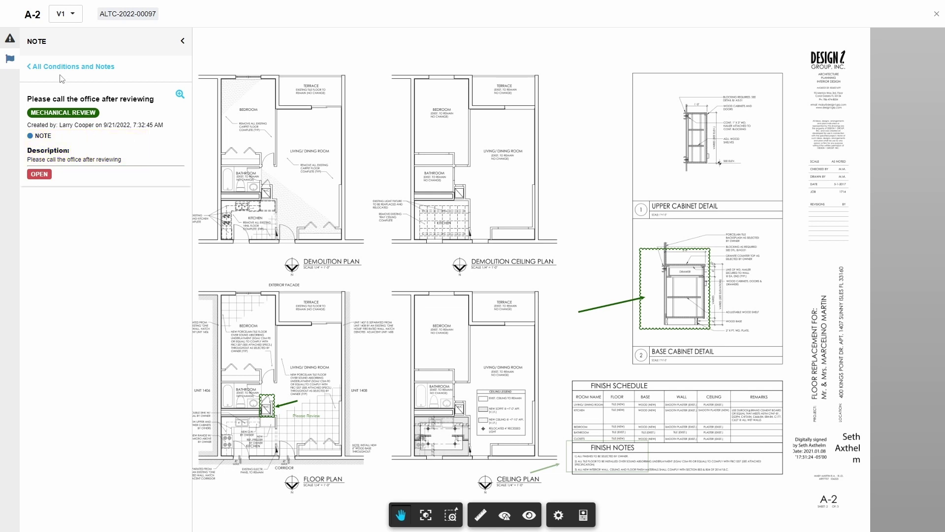
{"action": "left_click", "coordinate": [71, 66]}
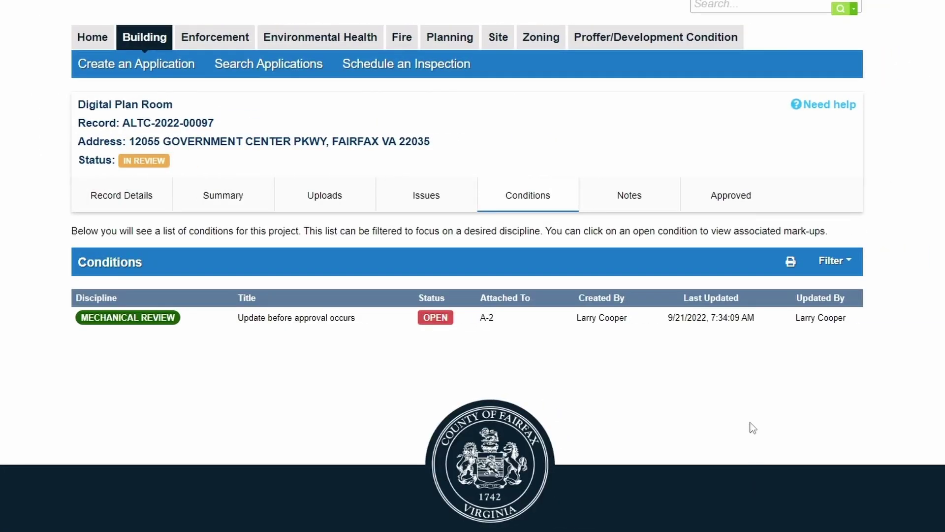
{"action": "left_click", "coordinate": [642, 196]}
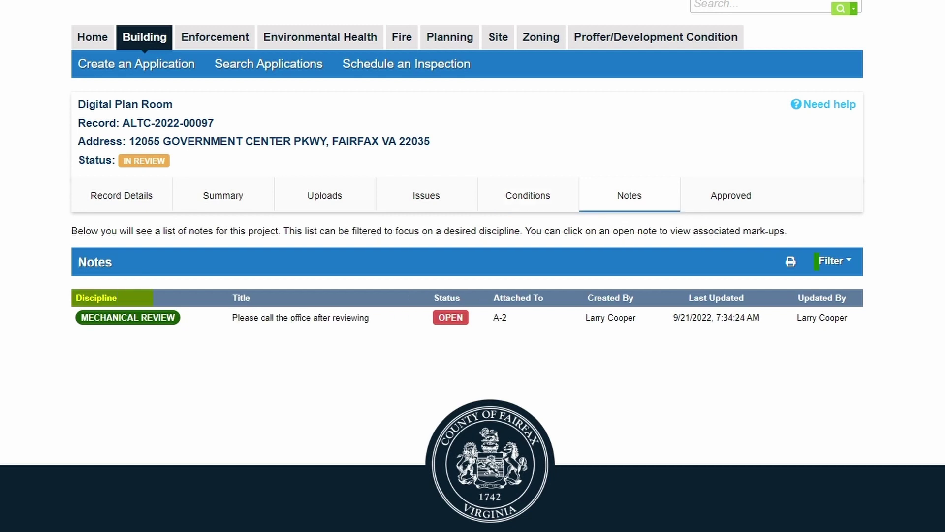